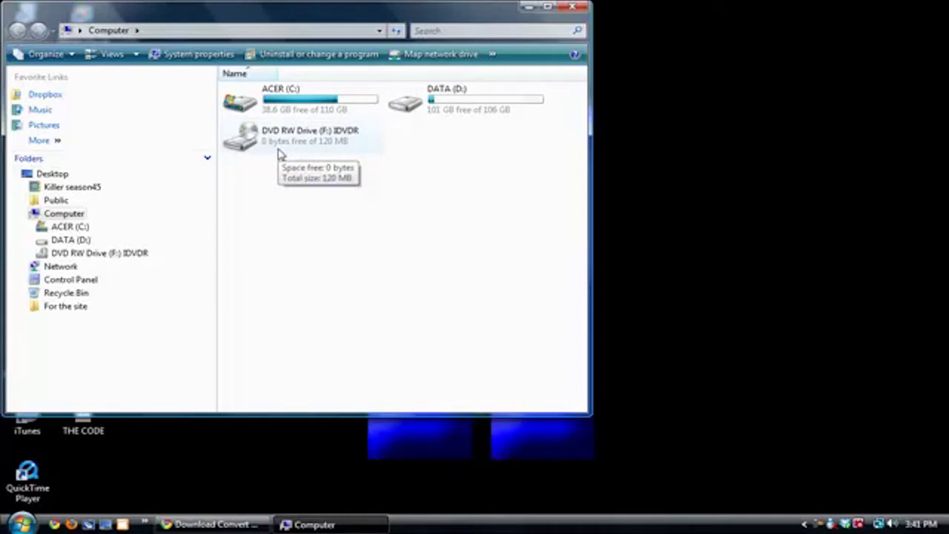
Step: Start the installer from the IDVDR disc in the DVD drive, close the Computer window, and dismiss the McAfee pop-up
left_click(303, 152)
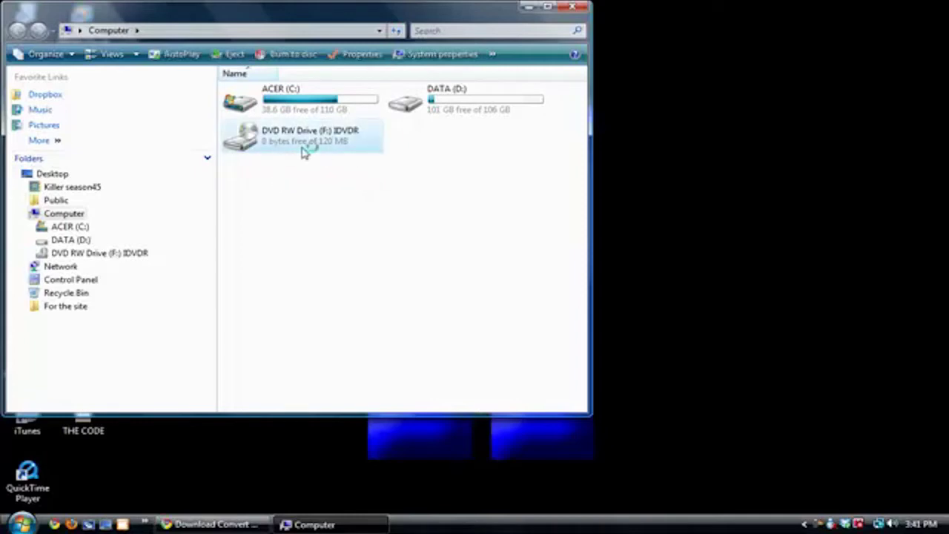
left_click(569, 10)
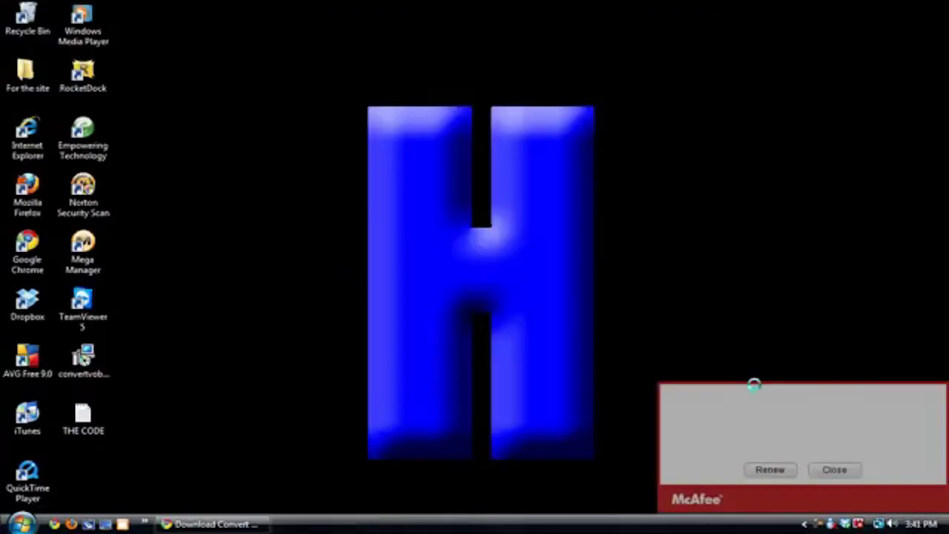
left_click(835, 472)
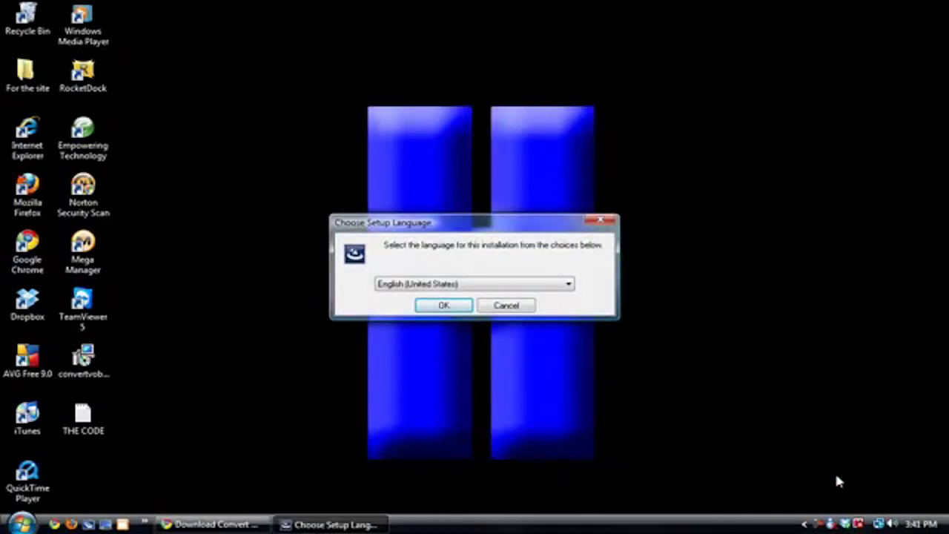
Step: Set the setup language to English (United States) and continue the installation
left_click(402, 286)
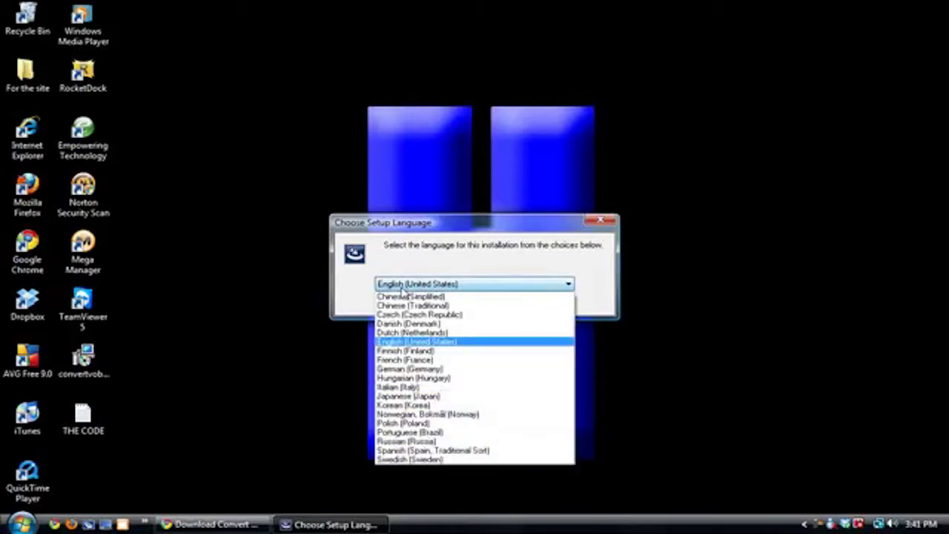
left_click(403, 344)
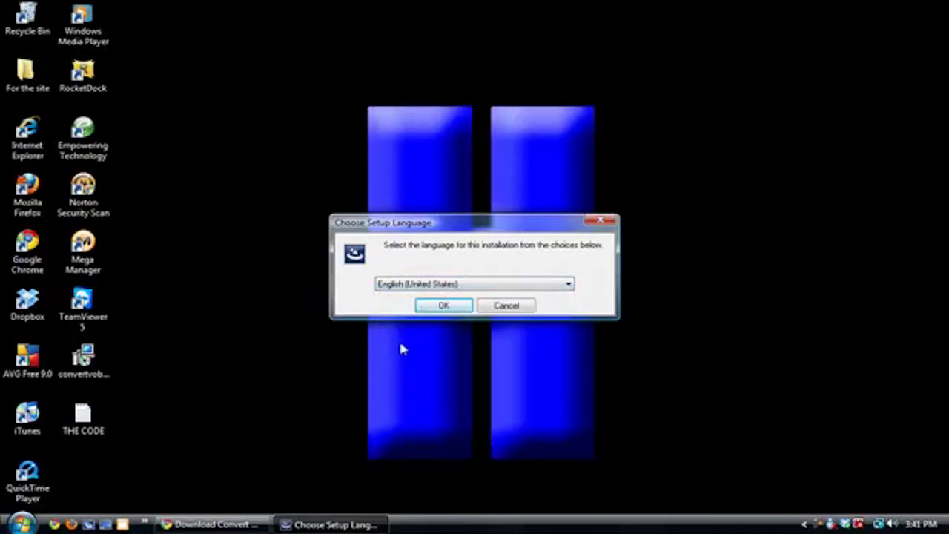
left_click(433, 308)
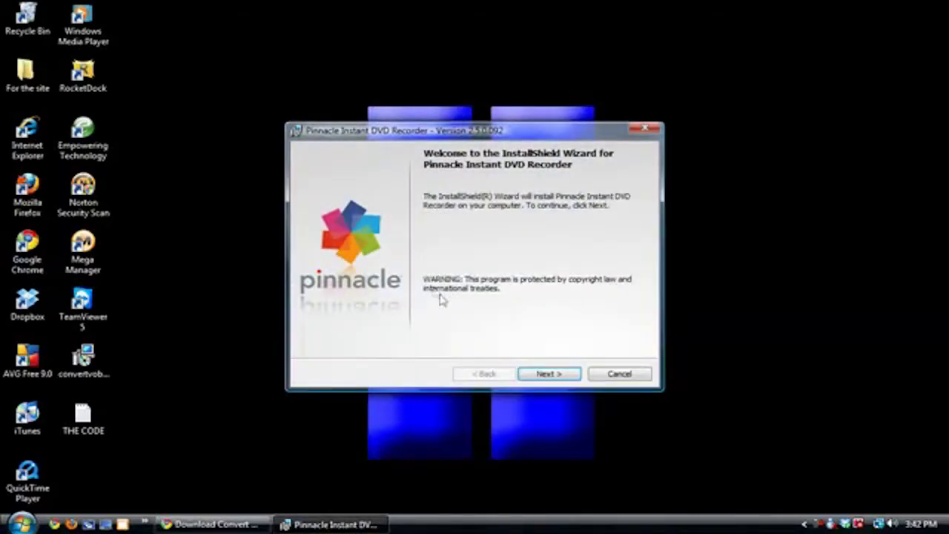
Step: Accept the Pinnacle Instant DVD Recorder license agreement and proceed to the additional tasks
left_click(547, 375)
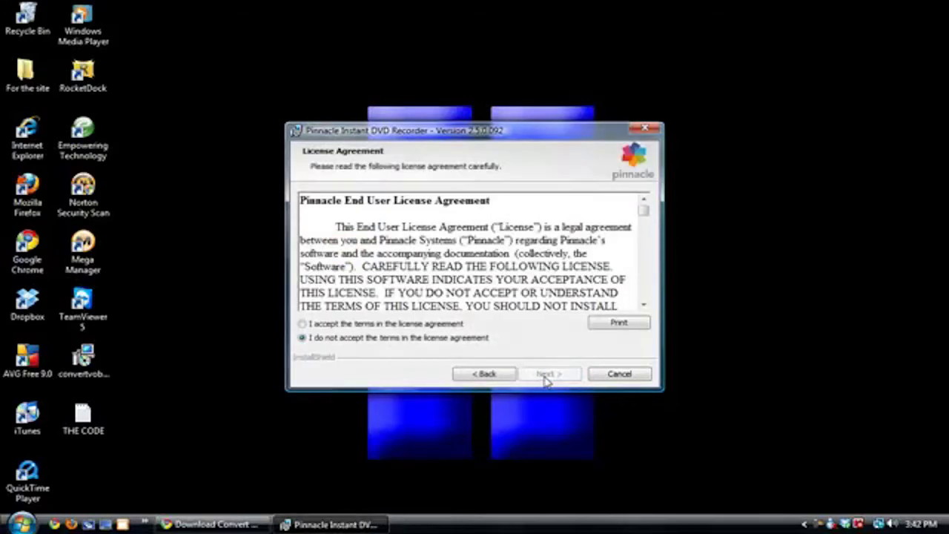
left_click(339, 324)
left_click(525, 375)
left_click(538, 378)
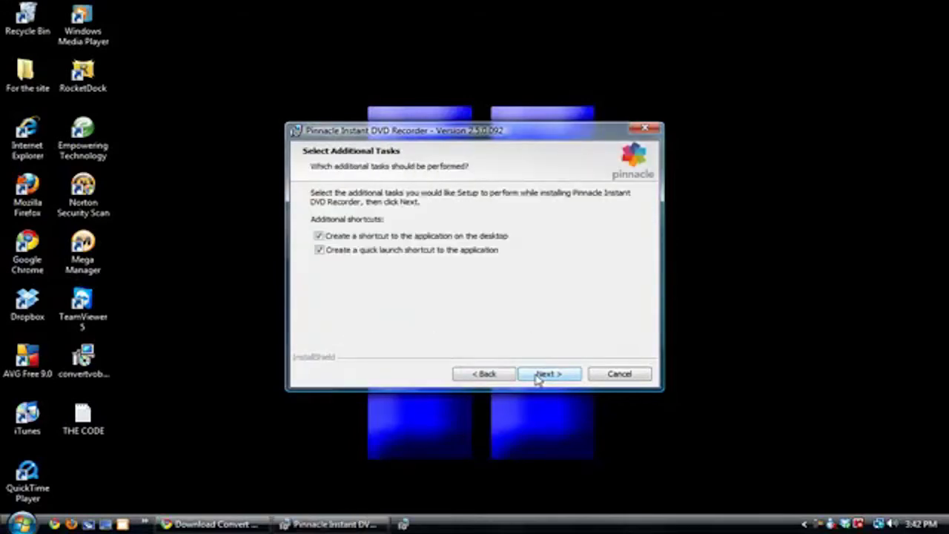
Step: Install Pinnacle Instant DVD Recorder with the desktop and quick launch shortcuts, and finish the wizard
left_click(555, 373)
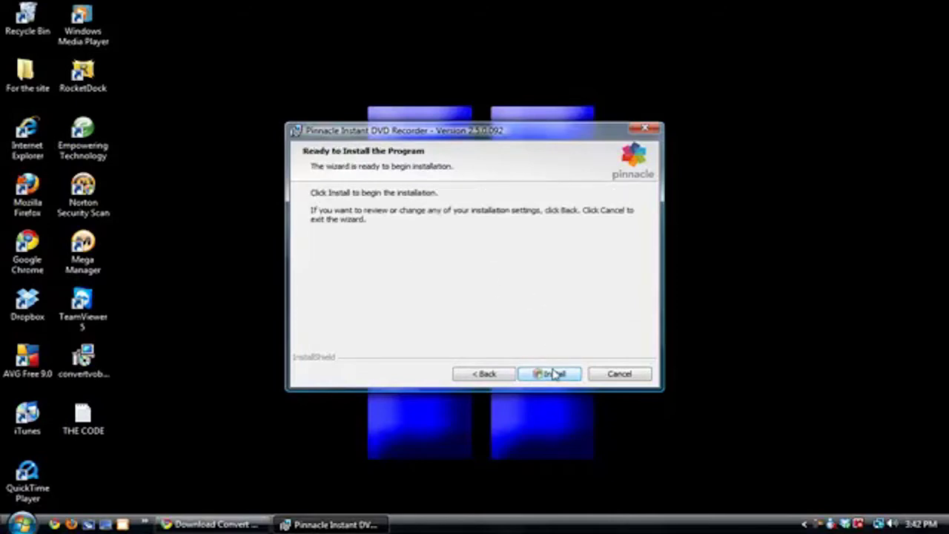
left_click(552, 374)
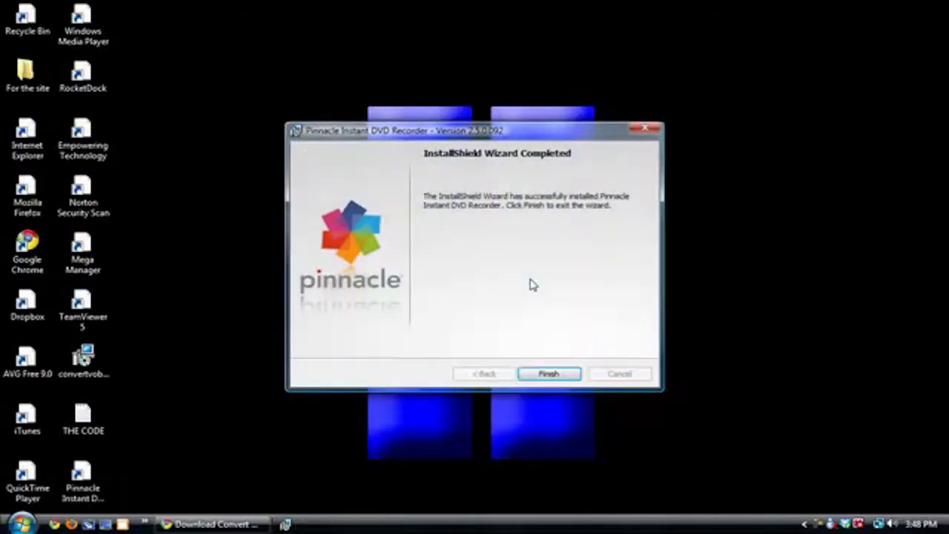
left_click(549, 372)
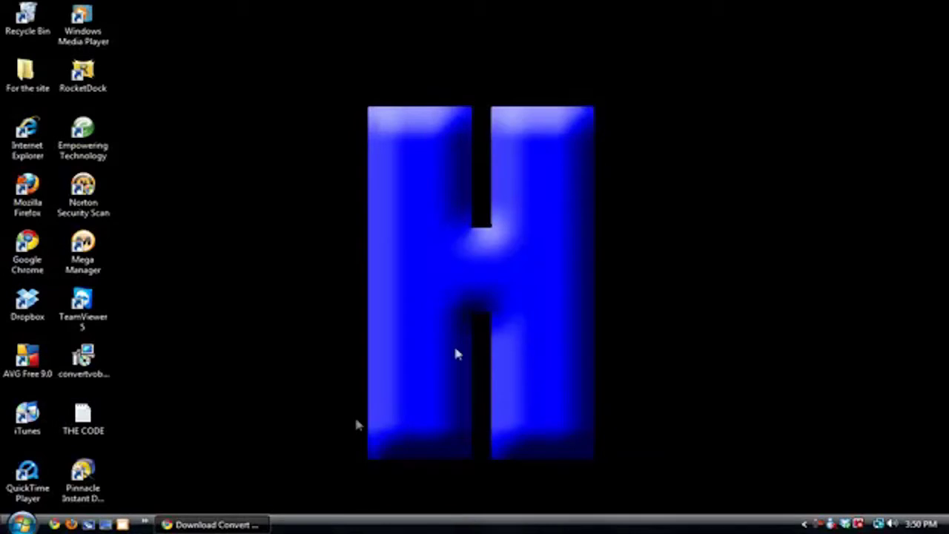
Step: Launch Pinnacle Instant DVD Recorder and register it by pasting the serial number from the desktop file THE CODE
double_click(87, 478)
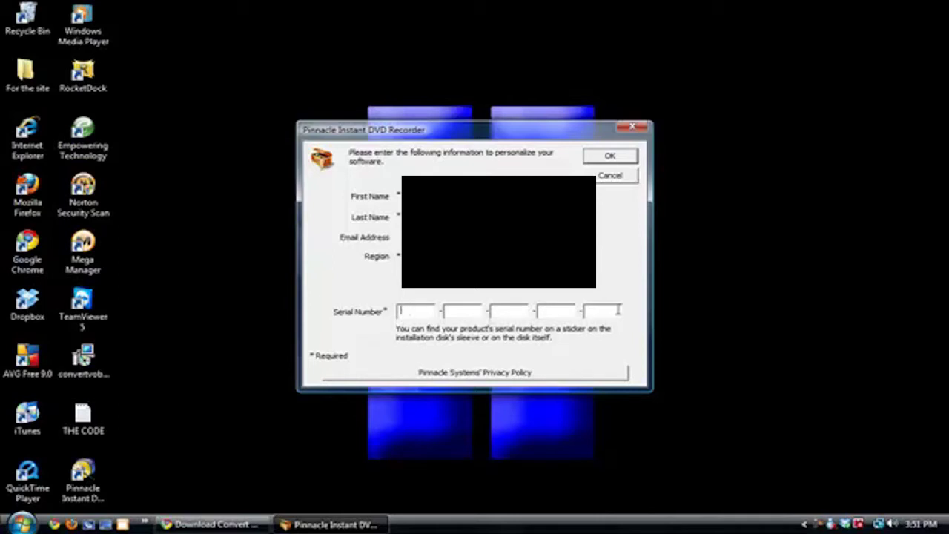
double_click(82, 419)
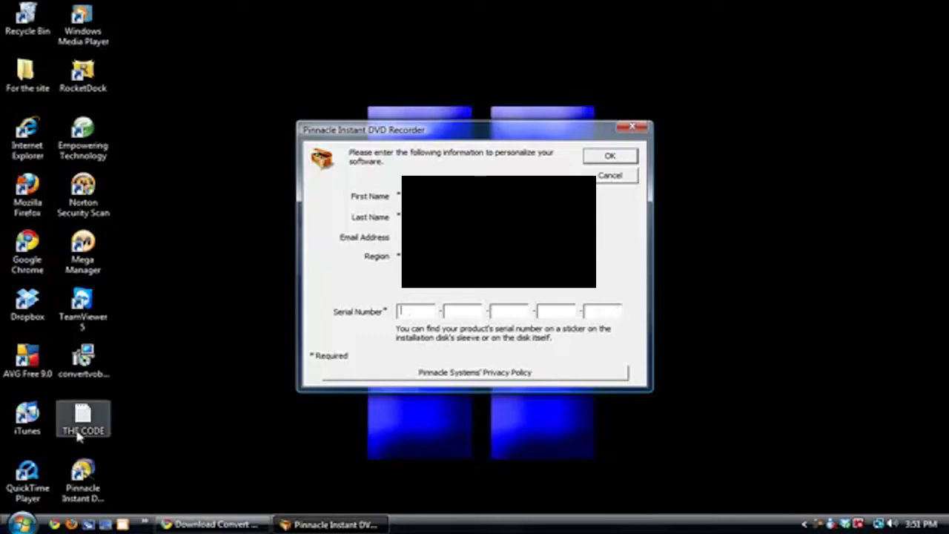
left_click_drag(221, 216, 2, 78)
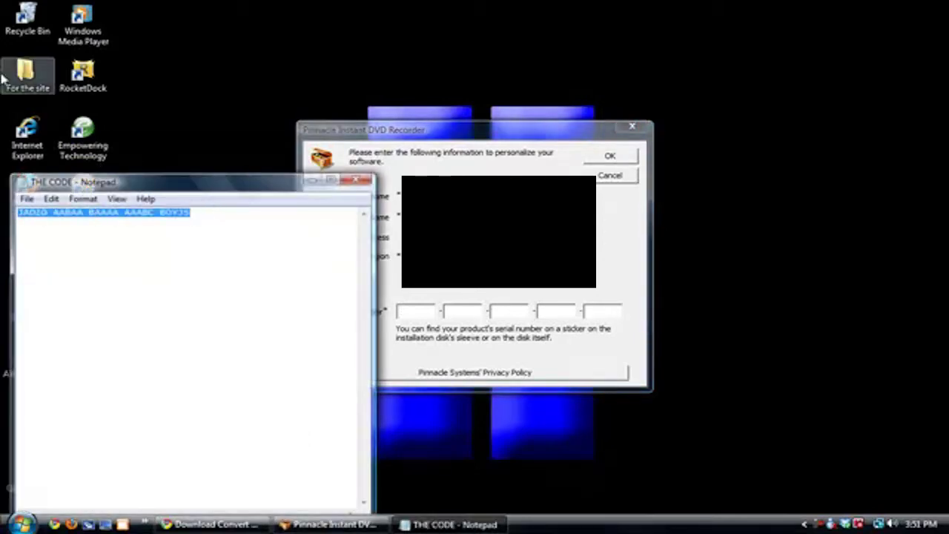
left_click(330, 524)
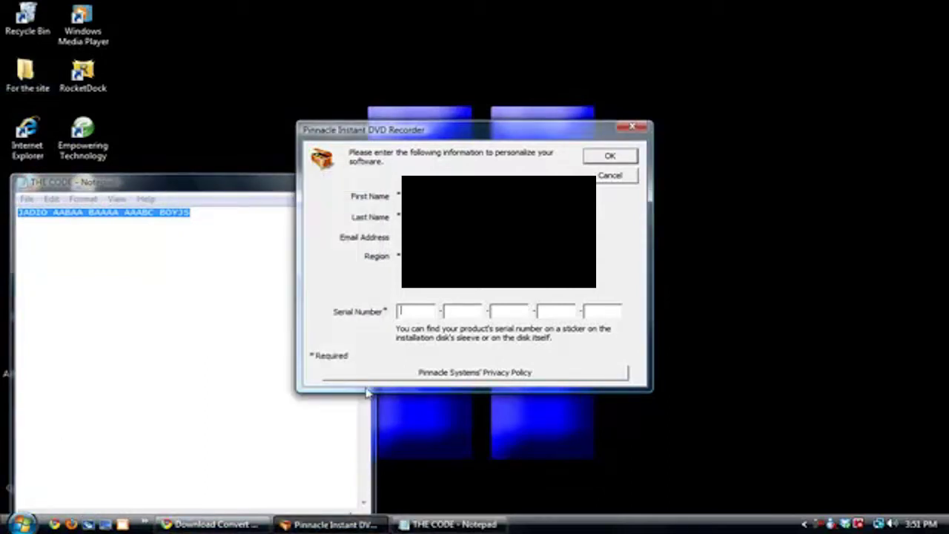
key("ctrl+v")
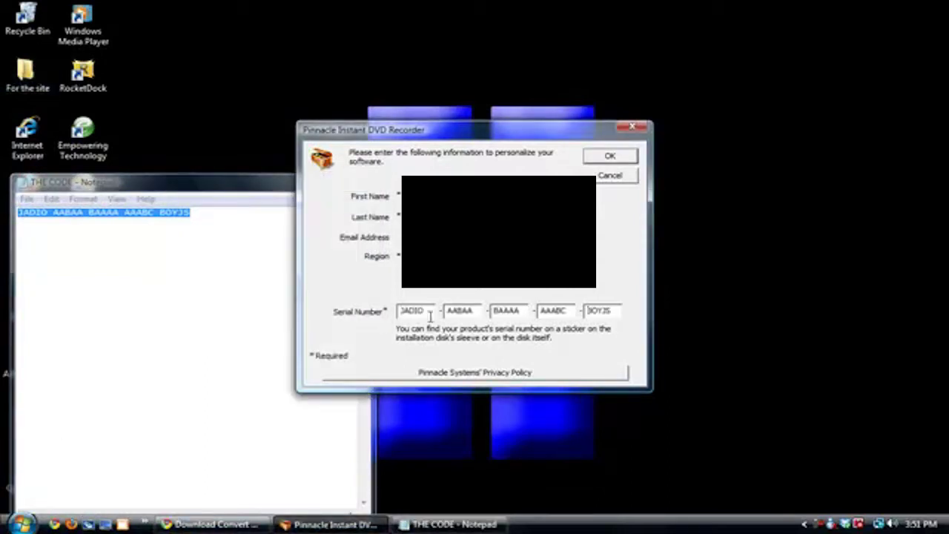
left_click(614, 156)
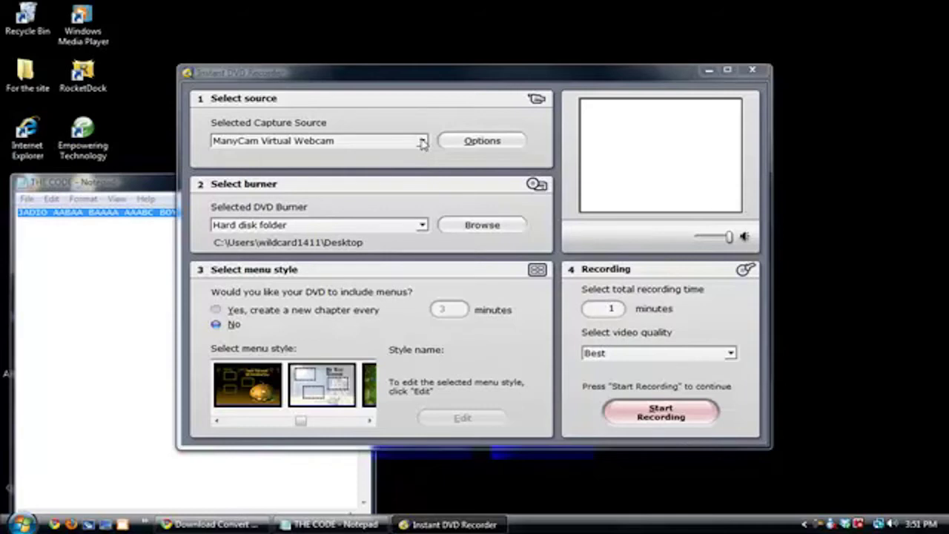
Step: Examine the available capture sources in Instant DVD Recorder and close the program
left_click(422, 142)
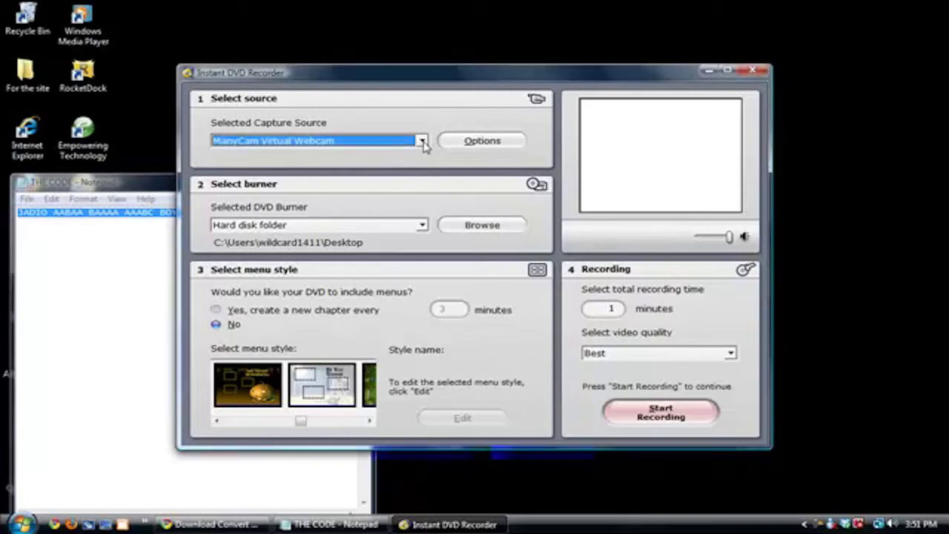
left_click(422, 141)
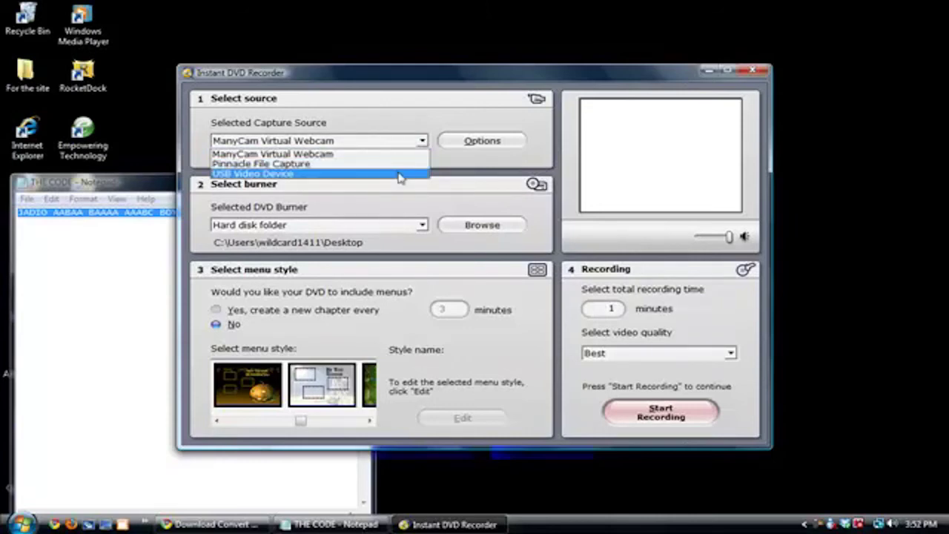
left_click(400, 215)
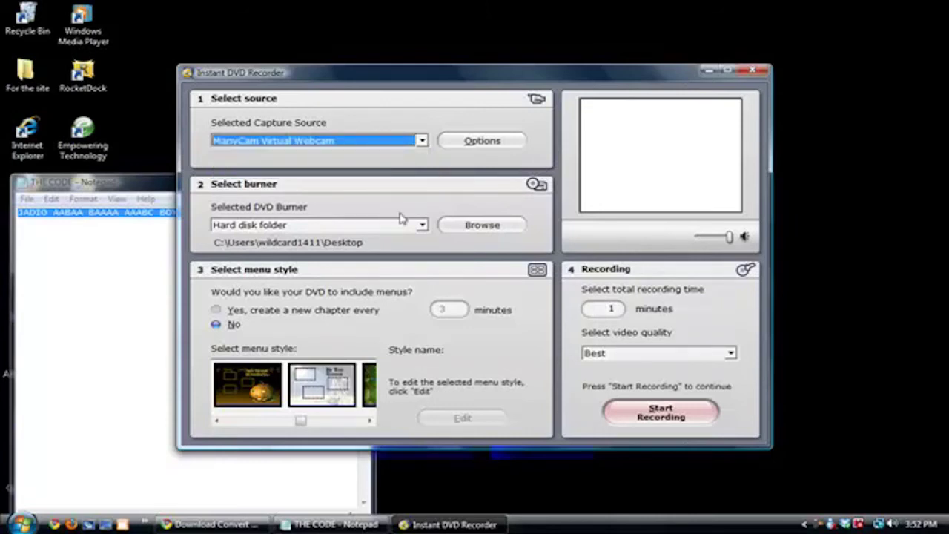
left_click(751, 71)
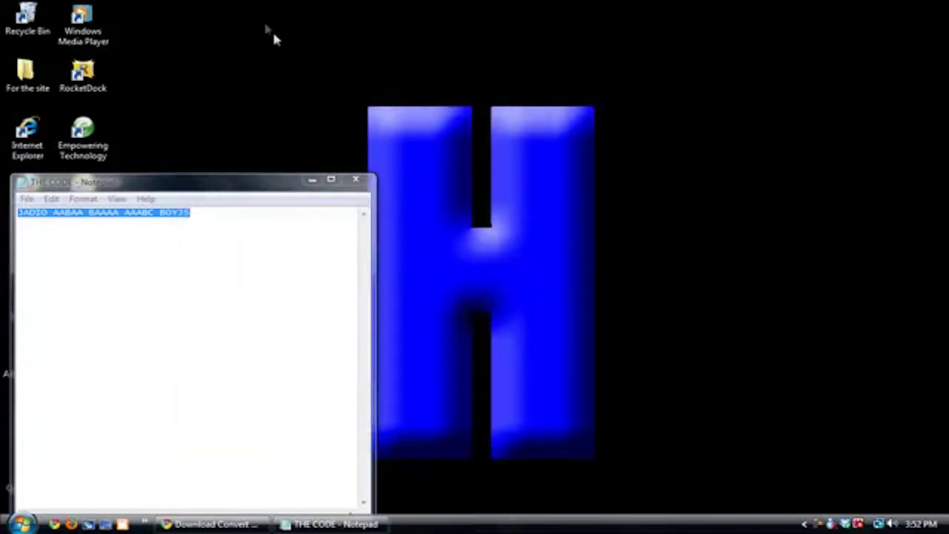
Step: Move the Notepad window off the desktop icons, reopen Instant DVD Recorder, and set the capture source to Dazzle DVC100
left_click_drag(221, 189, 578, 104)
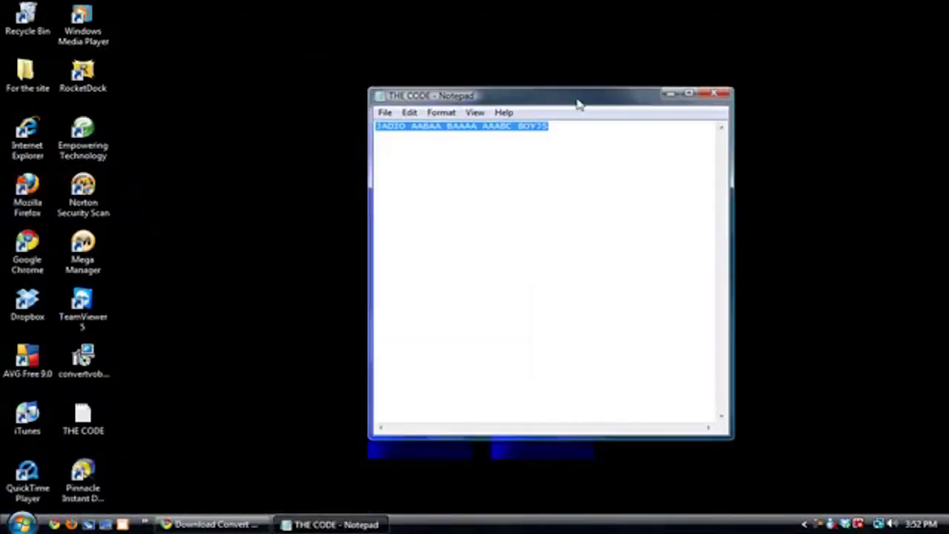
left_click(70, 493)
double_click(71, 493)
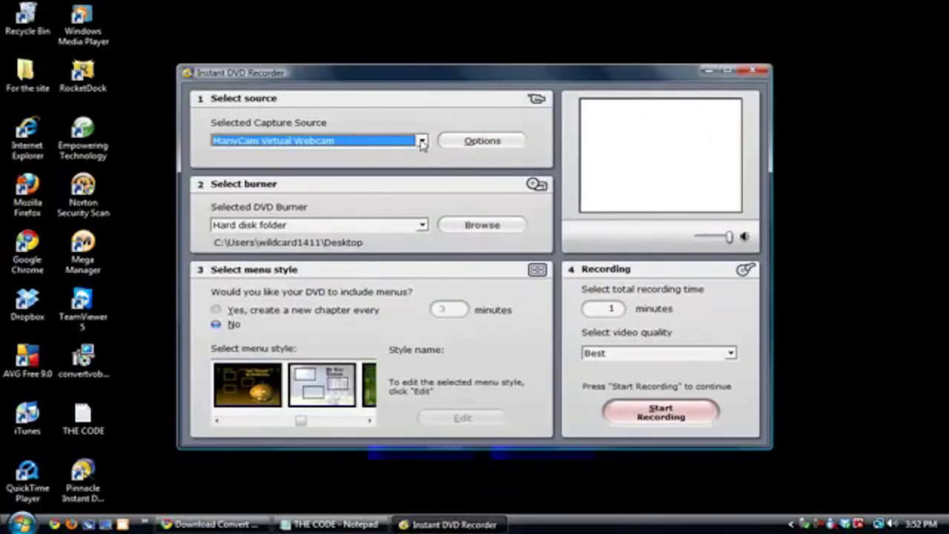
left_click(420, 141)
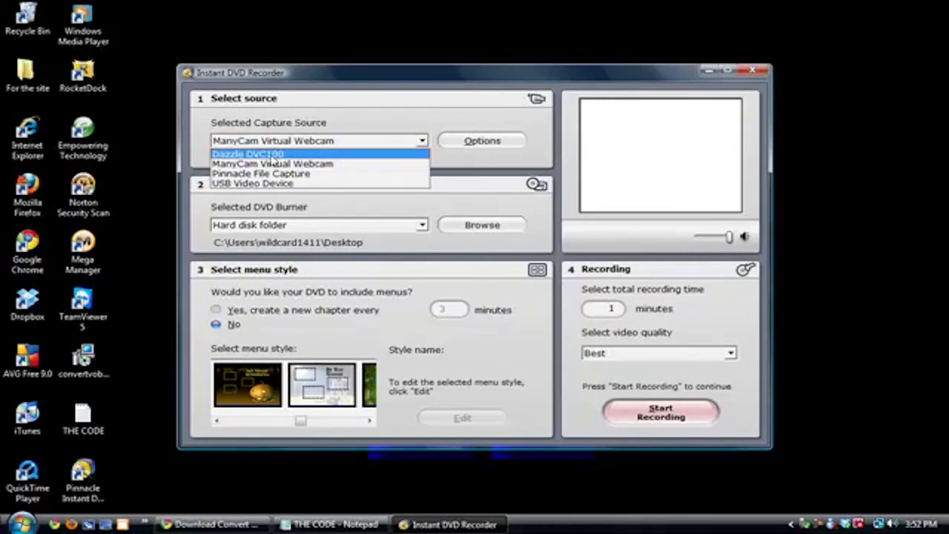
left_click(291, 153)
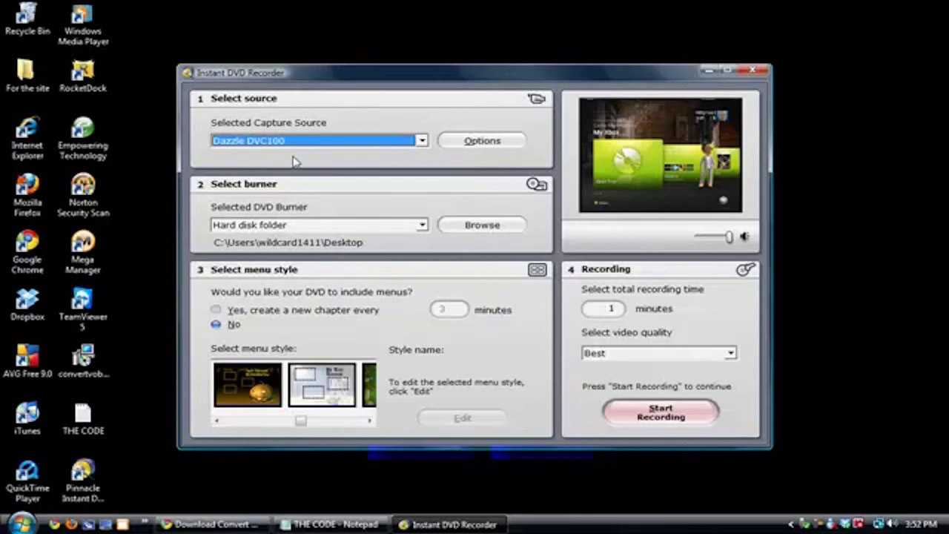
Step: Set the destination folder for the hard disk recording to Desktop
left_click(467, 226)
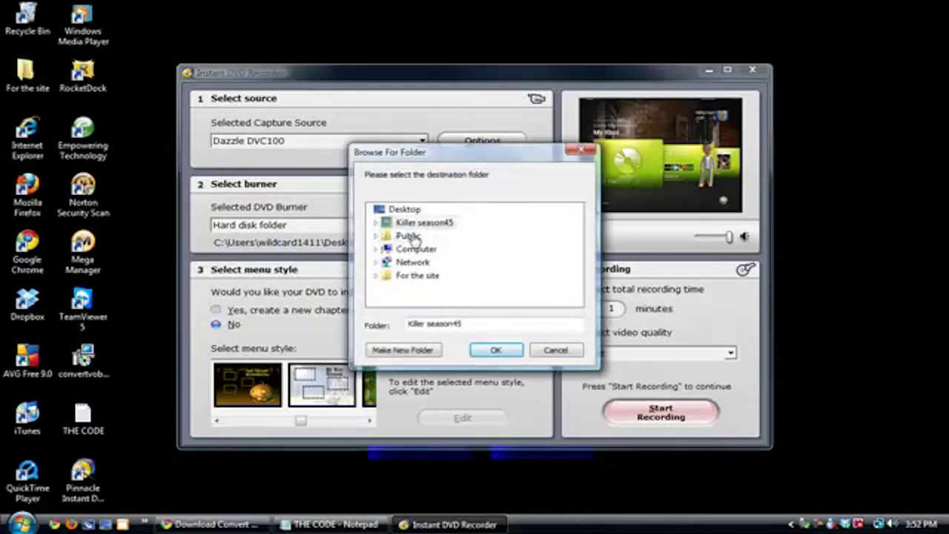
left_click(401, 210)
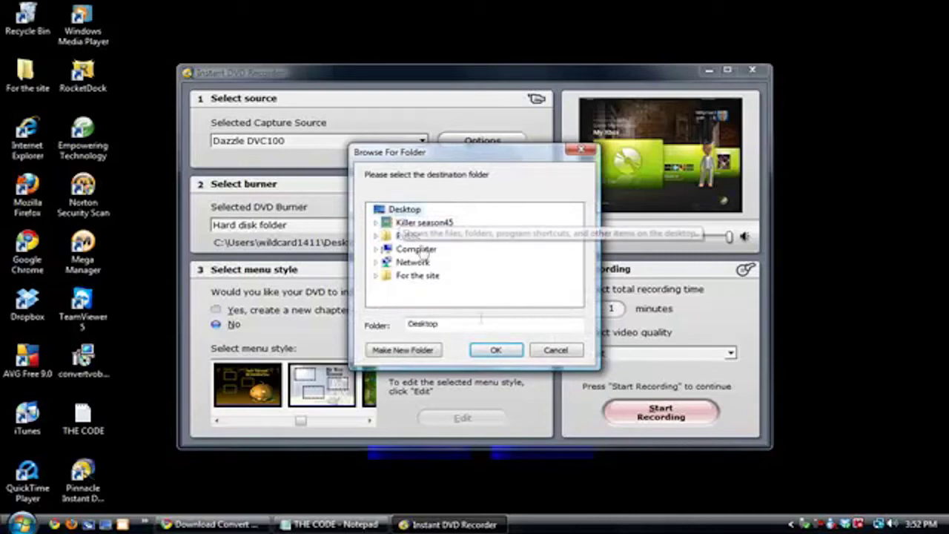
left_click(502, 355)
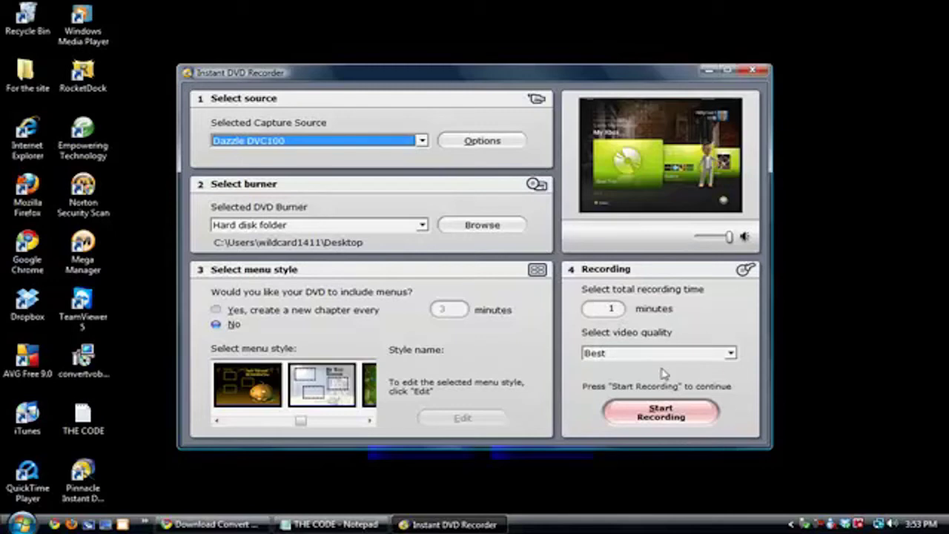
Step: Keep the total recording time at 1 minute and choose Best as the video quality
left_click(612, 307)
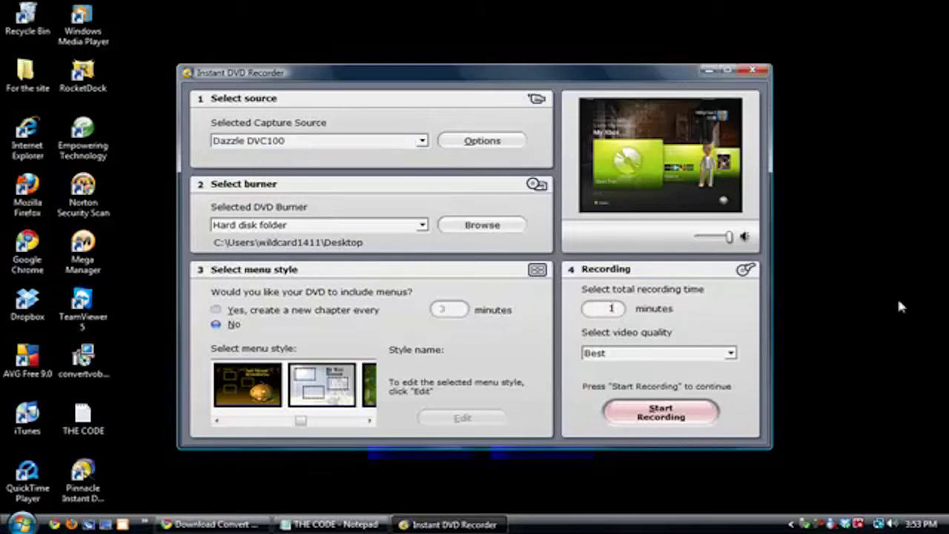
left_click(627, 354)
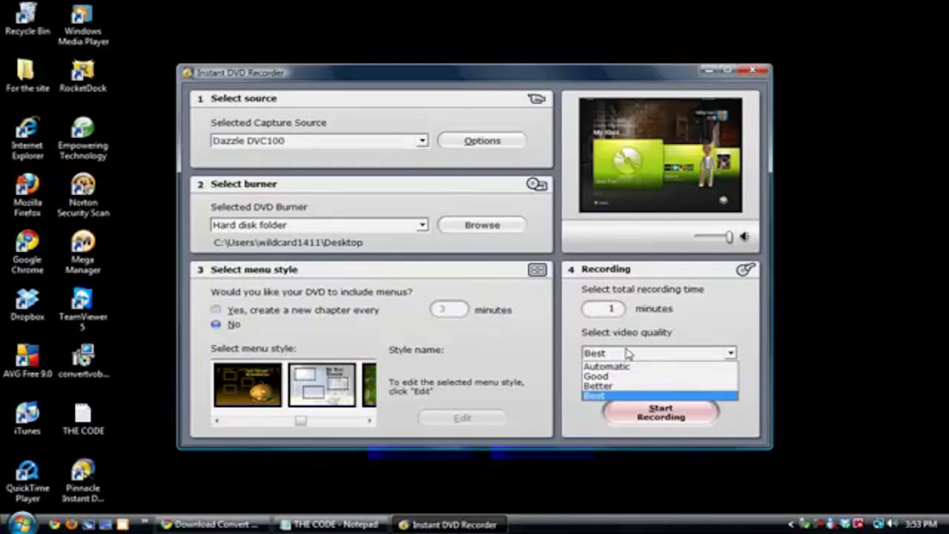
left_click(591, 396)
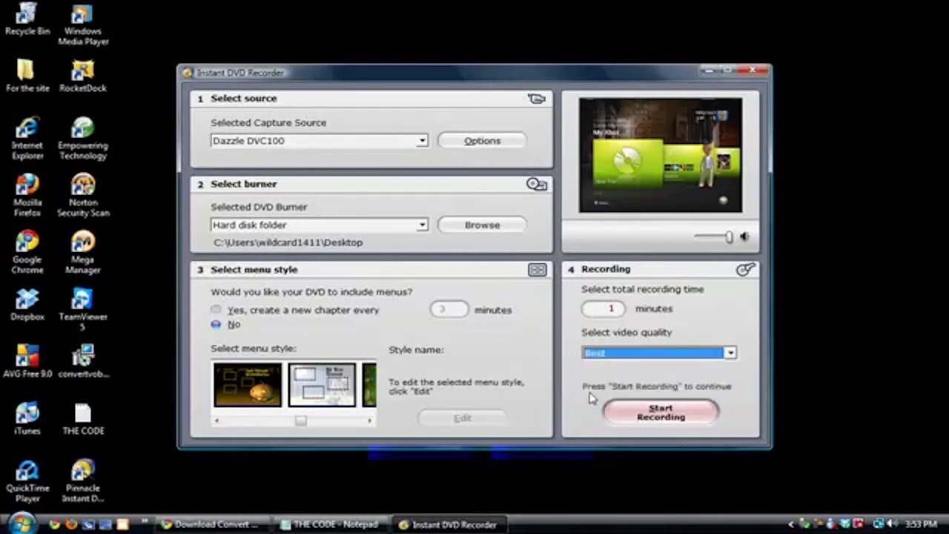
Step: Record a short test clip from the Dazzle source, stop the recording, and exit the recorder
left_click(654, 419)
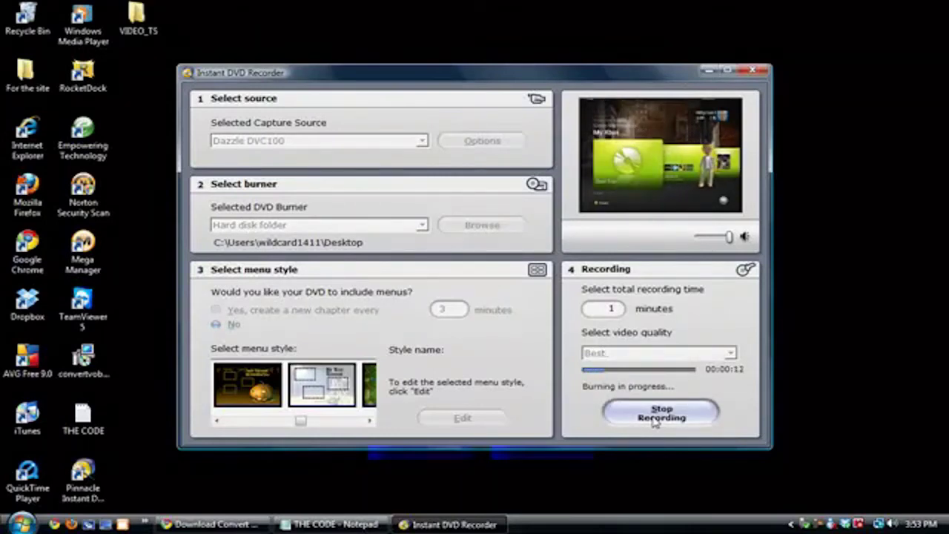
left_click(660, 414)
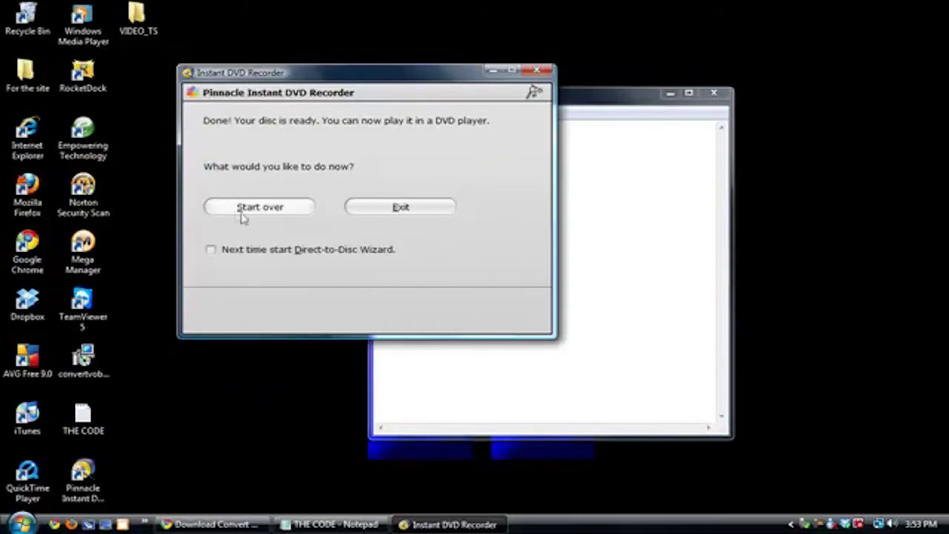
left_click(400, 208)
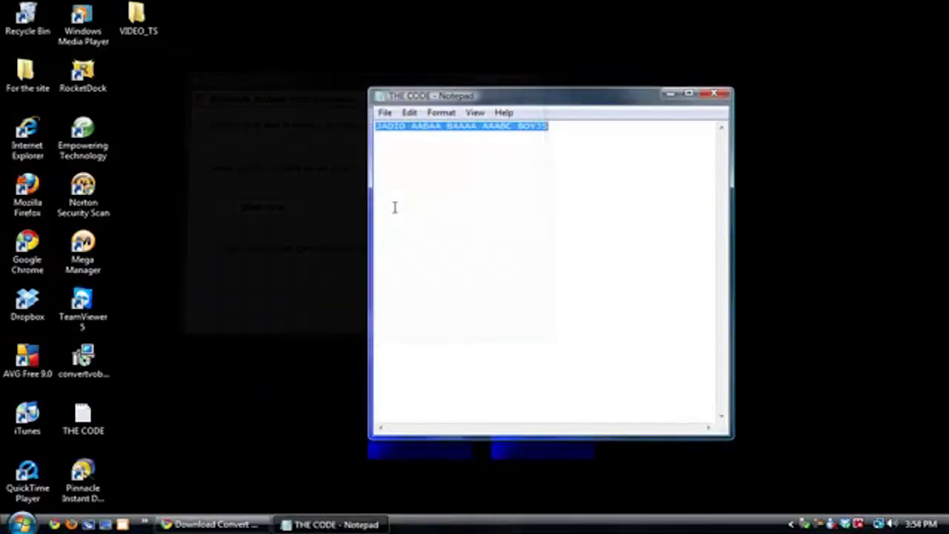
Step: Open the VIDEO_TS folder to examine the recorded files, and view the Convert VOB to AVI download page in Chrome
double_click(116, 7)
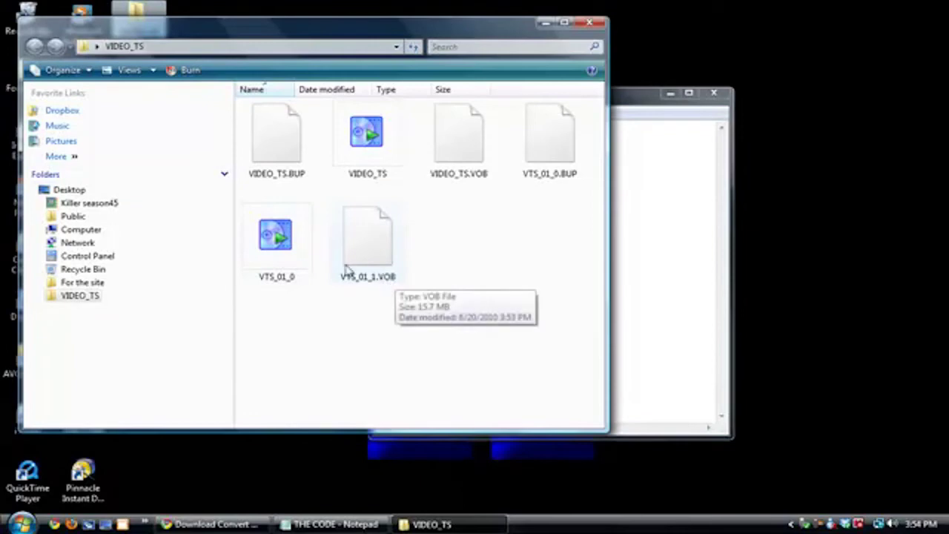
left_click(252, 151)
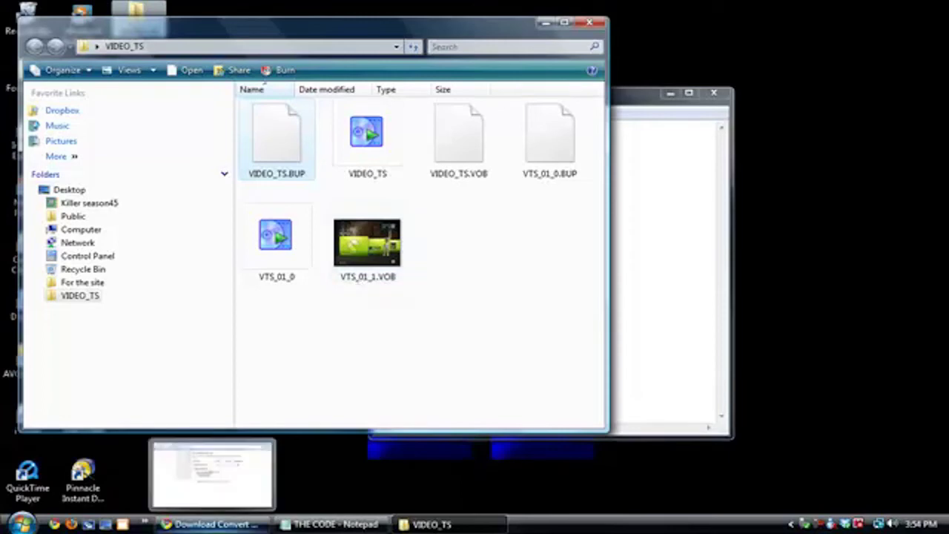
left_click(211, 524)
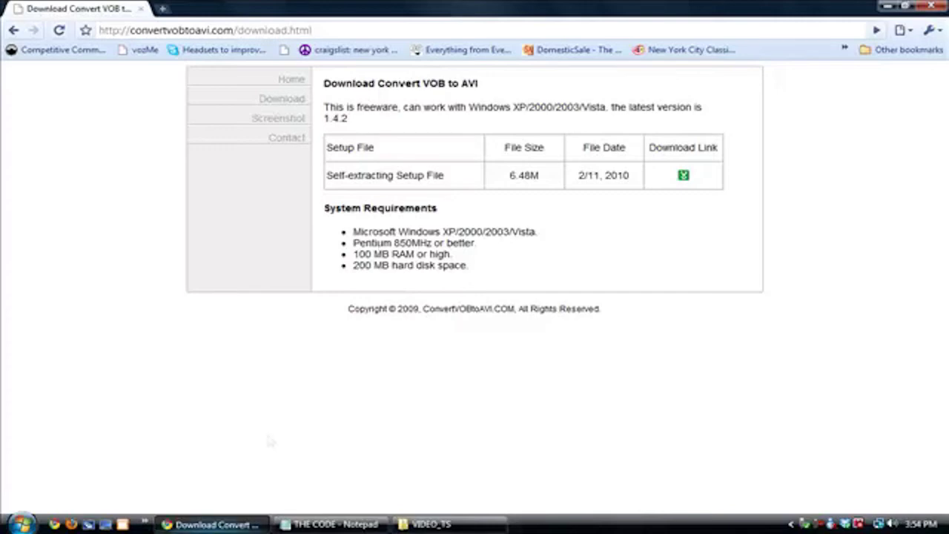
mouse_move(211, 525)
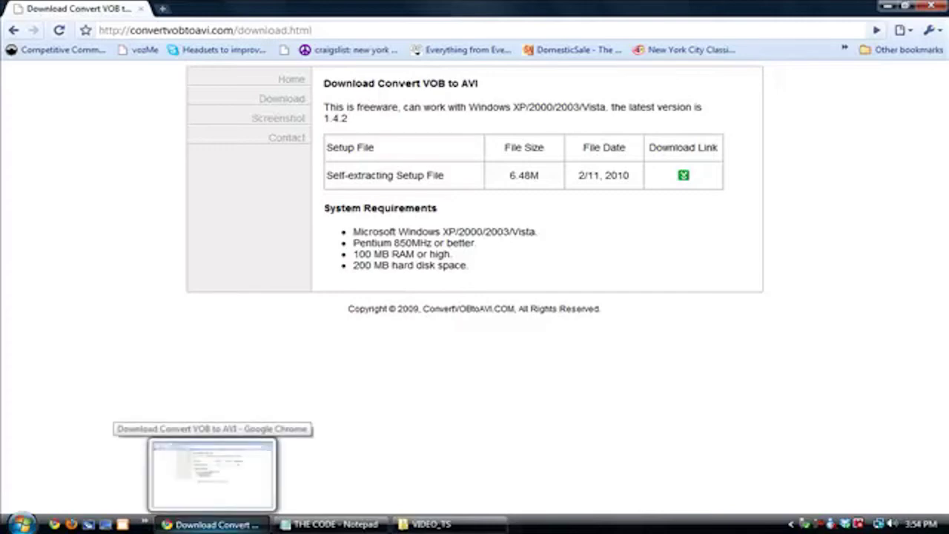
left_click(211, 524)
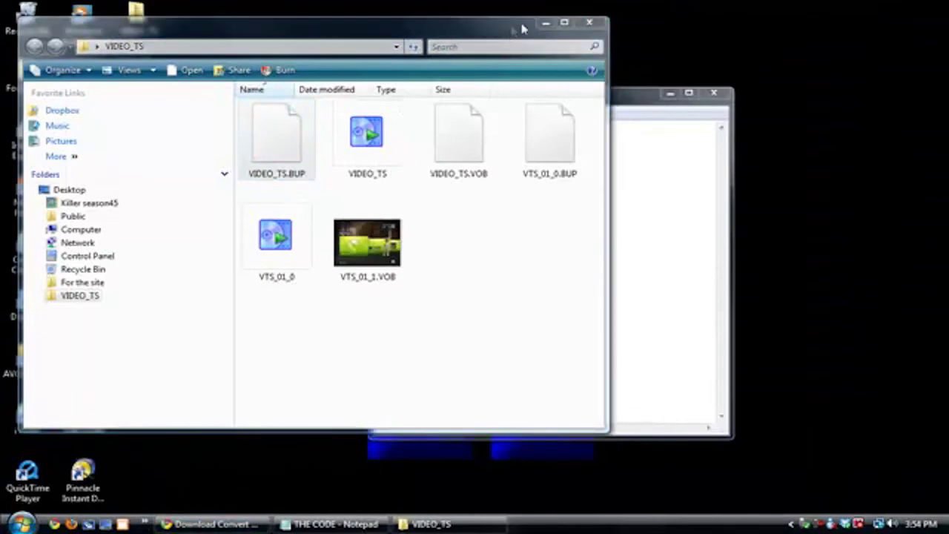
Step: Minimize the VIDEO_TS and Notepad windows and run the downloaded convertvobtoavi_setup.exe from the desktop
left_click(546, 23)
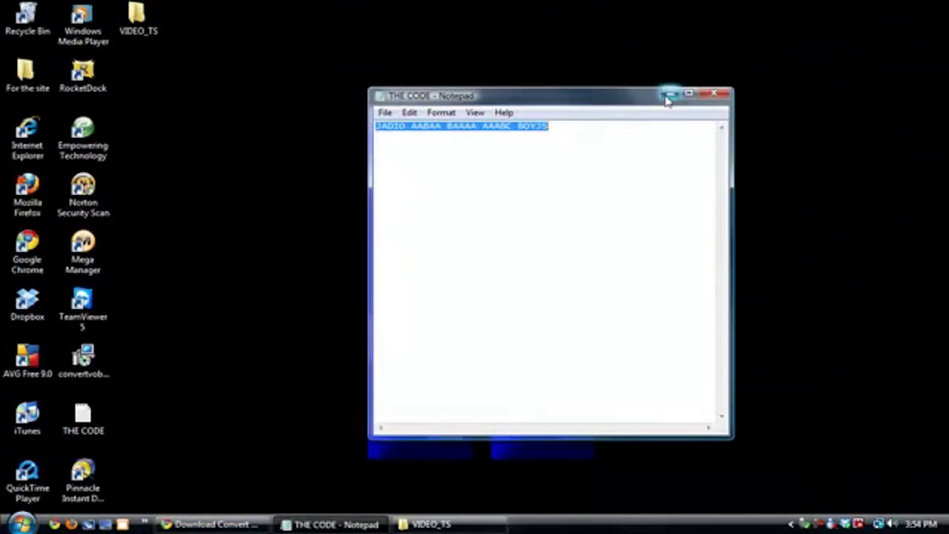
left_click(669, 94)
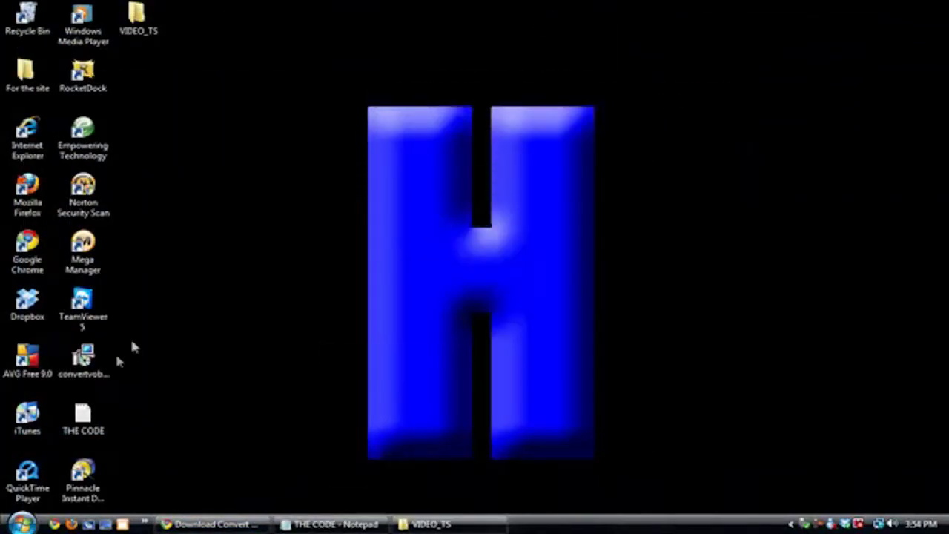
left_click(85, 370)
double_click(88, 382)
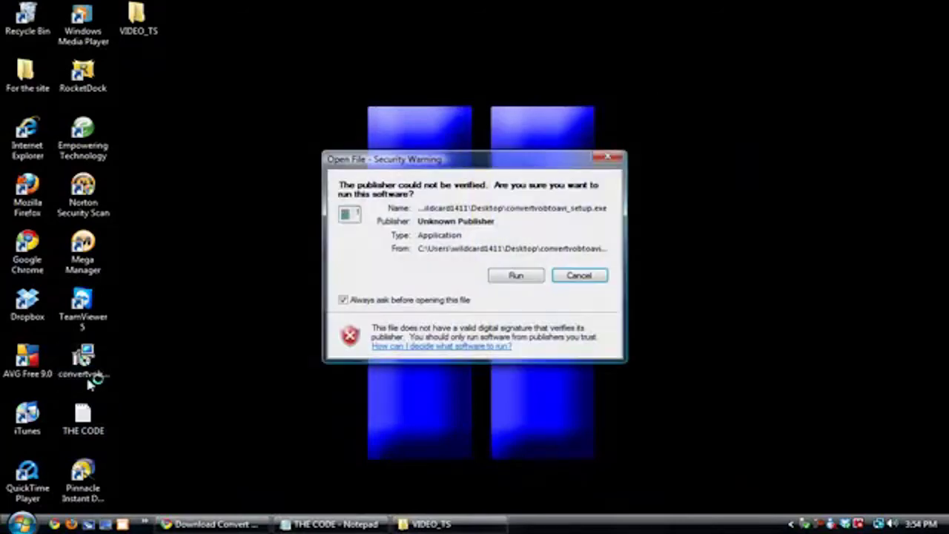
left_click(517, 276)
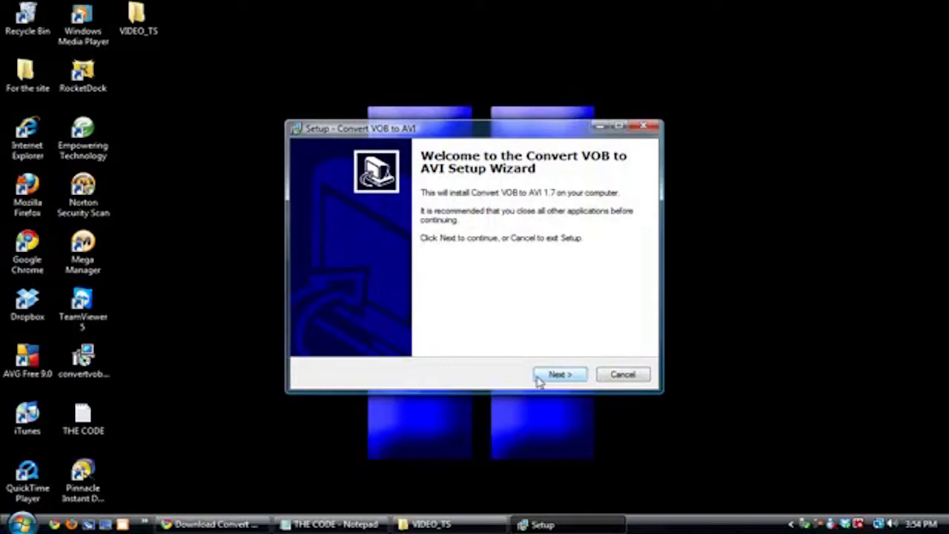
Step: Install Convert VOB to AVI, accepting the license agreement and adding a desktop icon, and launch it on finishing setup
left_click(538, 377)
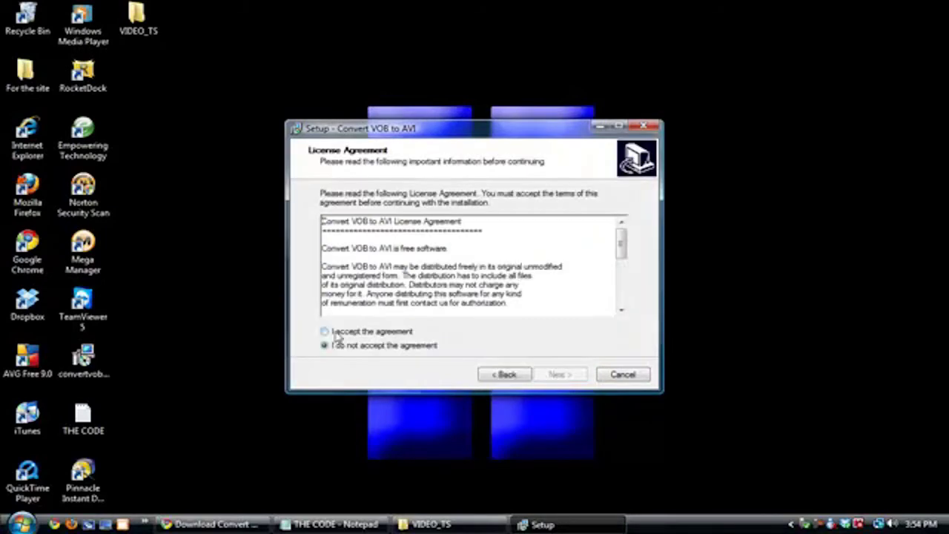
left_click(334, 331)
left_click(556, 377)
left_click(558, 376)
left_click(557, 376)
left_click(352, 244)
left_click(557, 375)
left_click(560, 375)
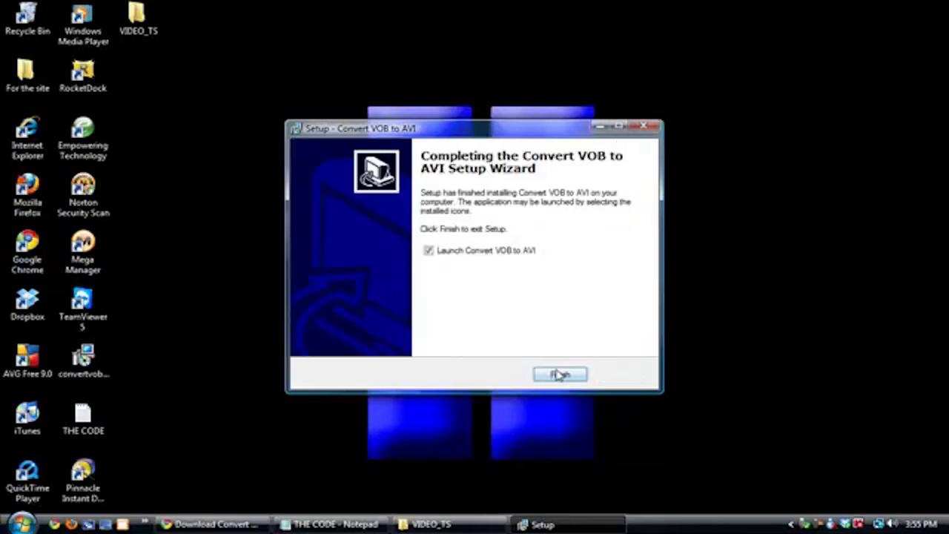
left_click(559, 374)
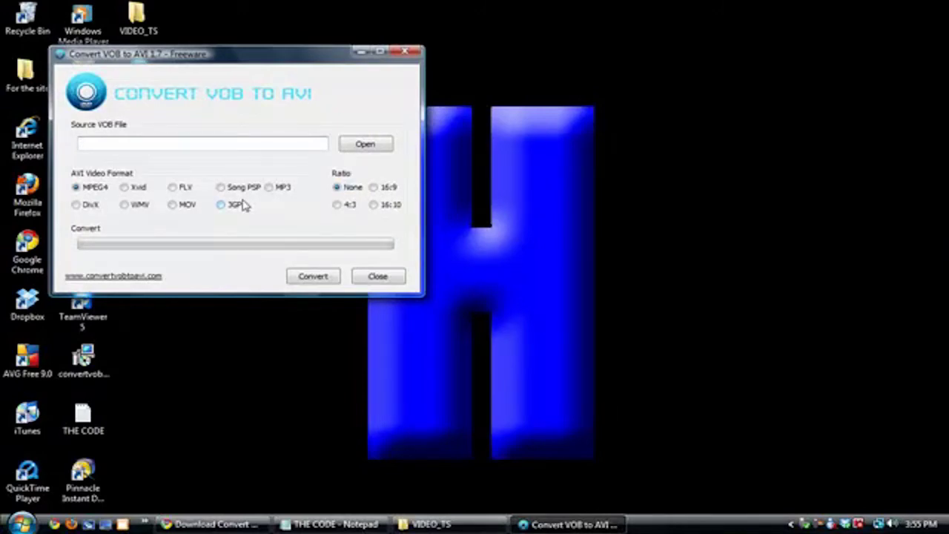
Step: Load VTS_01_1.VOB from the VIDEO_TS folder on the Desktop as the source VOB file
left_click(366, 146)
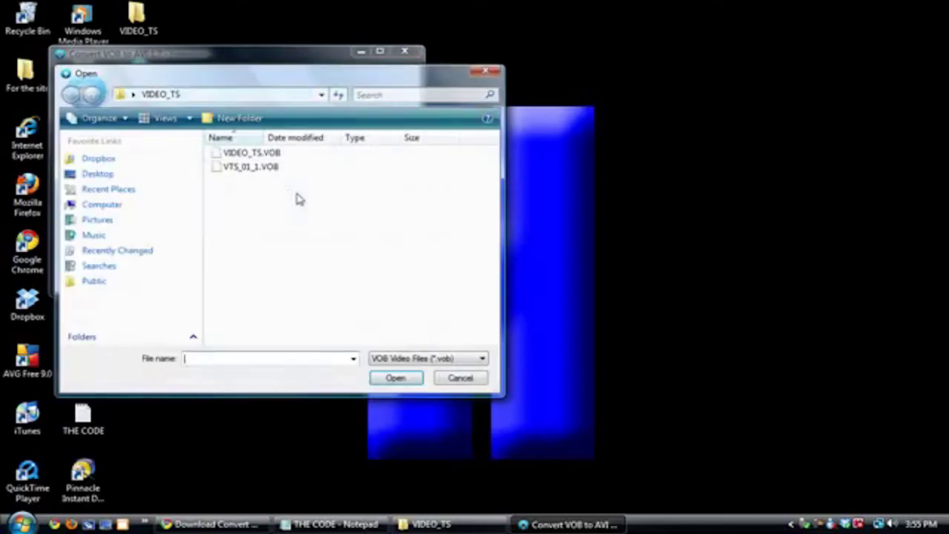
left_click(90, 175)
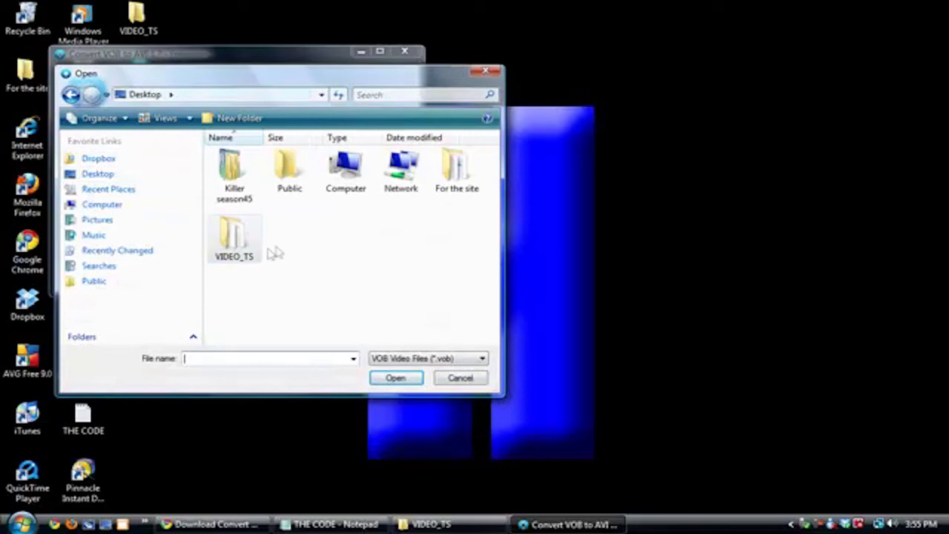
double_click(238, 236)
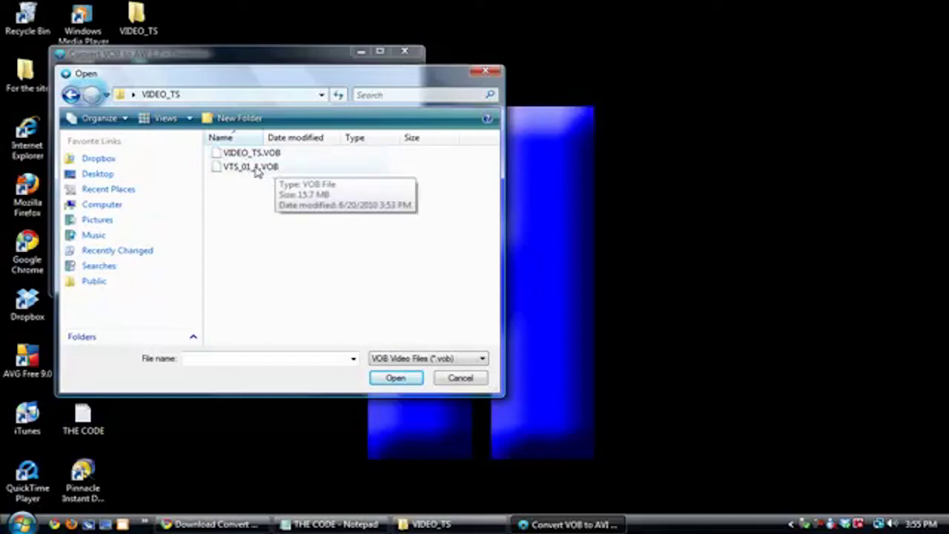
double_click(256, 169)
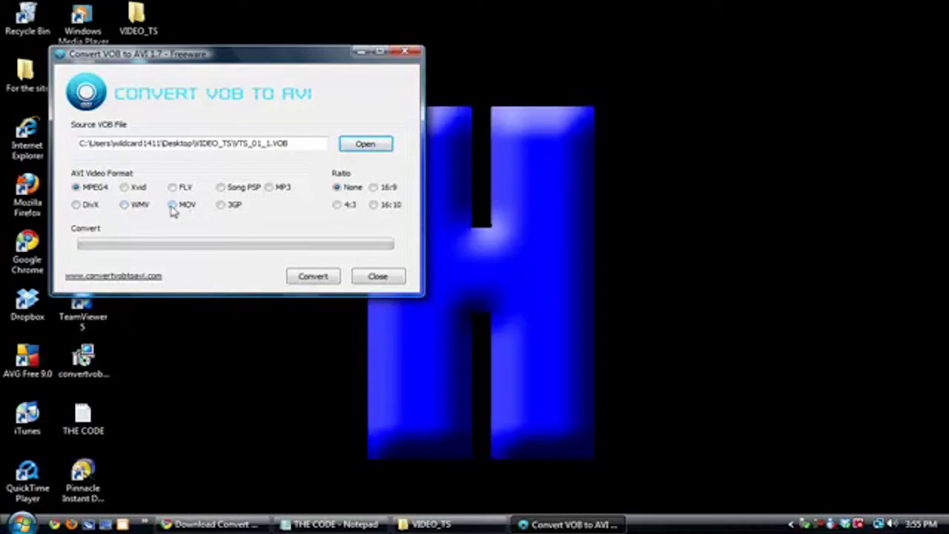
Step: Convert the source file to WMV, using the Desktop folder of the user profile under C:\Users as the output folder
left_click(124, 205)
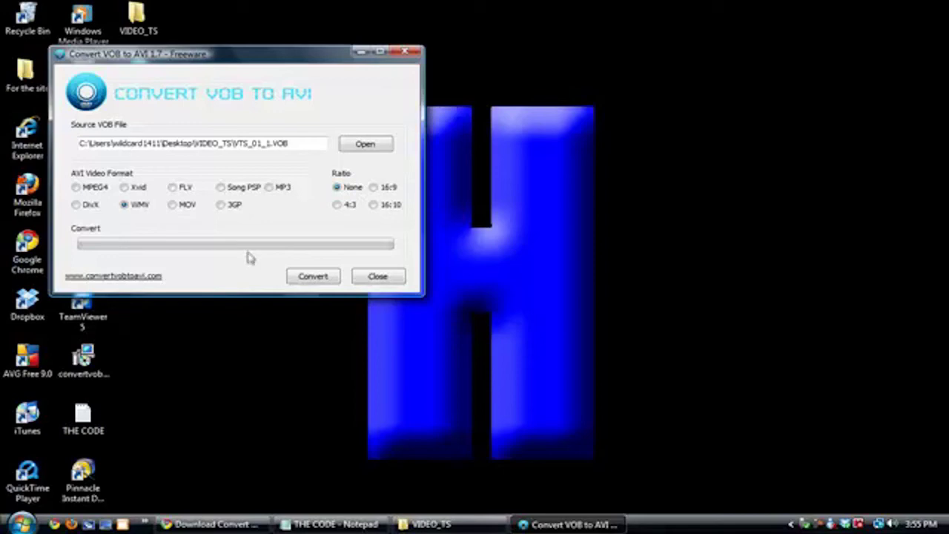
left_click(313, 279)
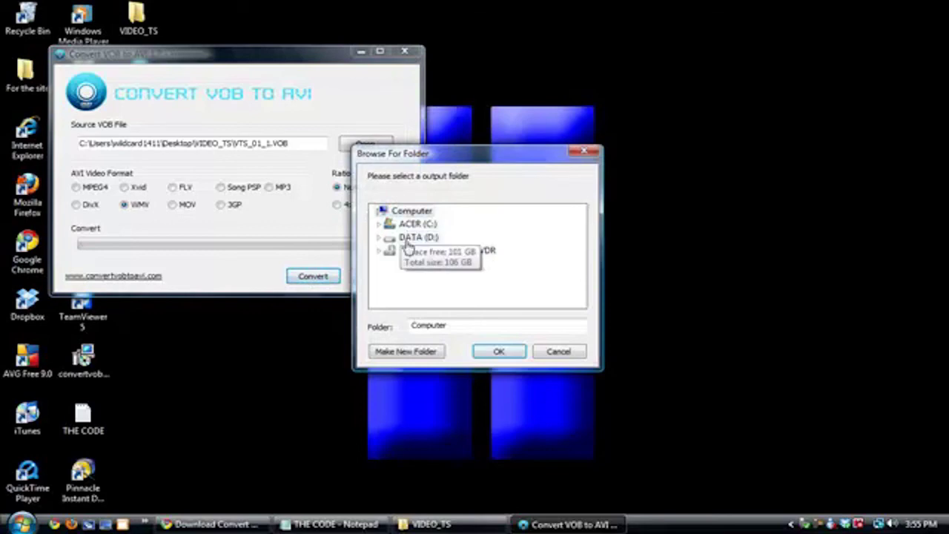
left_click(407, 225)
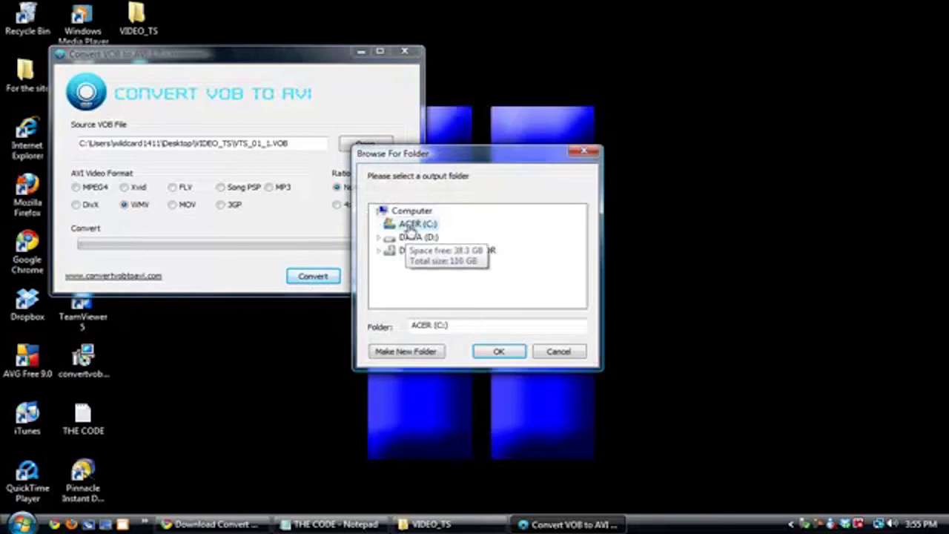
left_click_drag(583, 245, 582, 280)
left_click(404, 277)
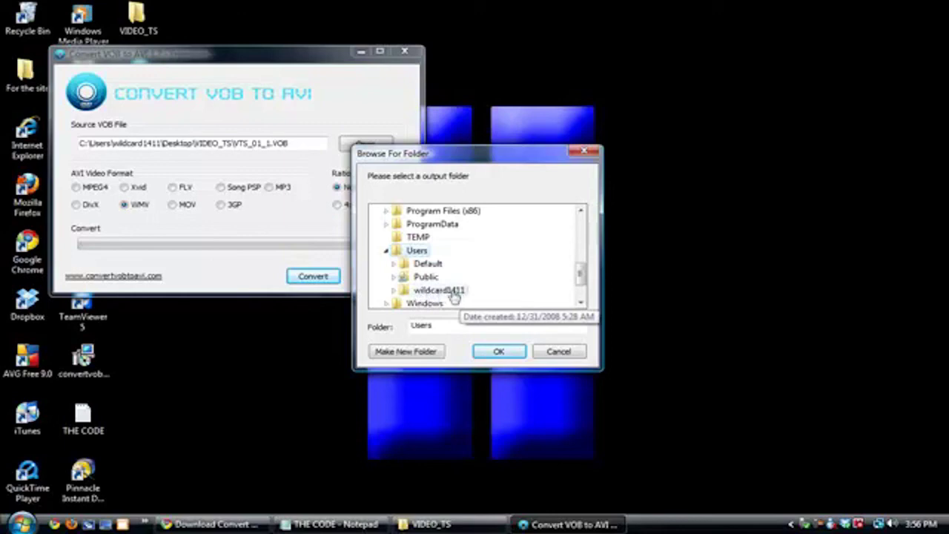
double_click(453, 291)
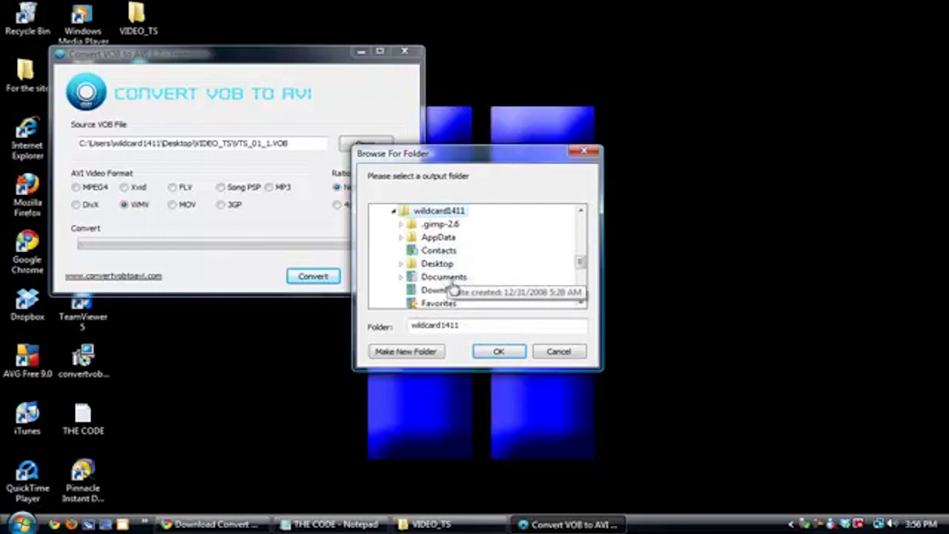
double_click(443, 264)
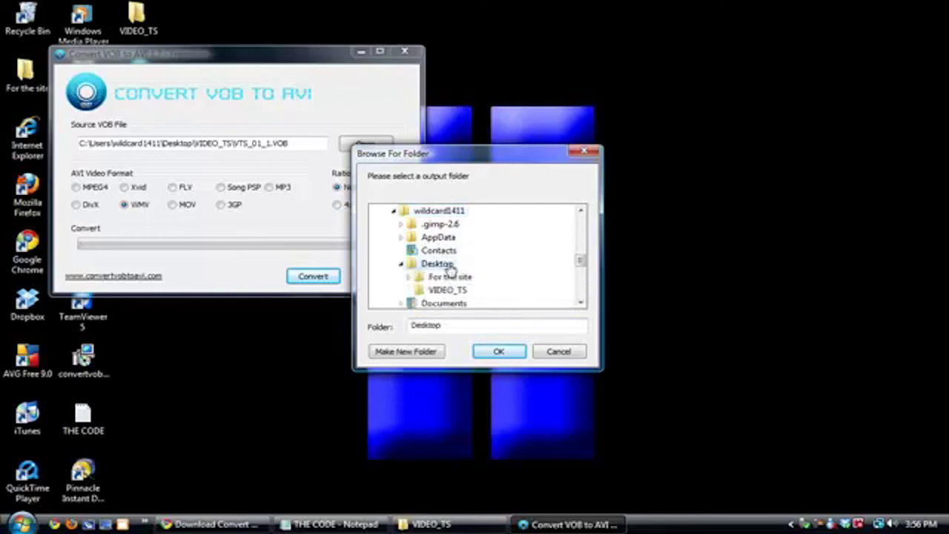
left_click(507, 353)
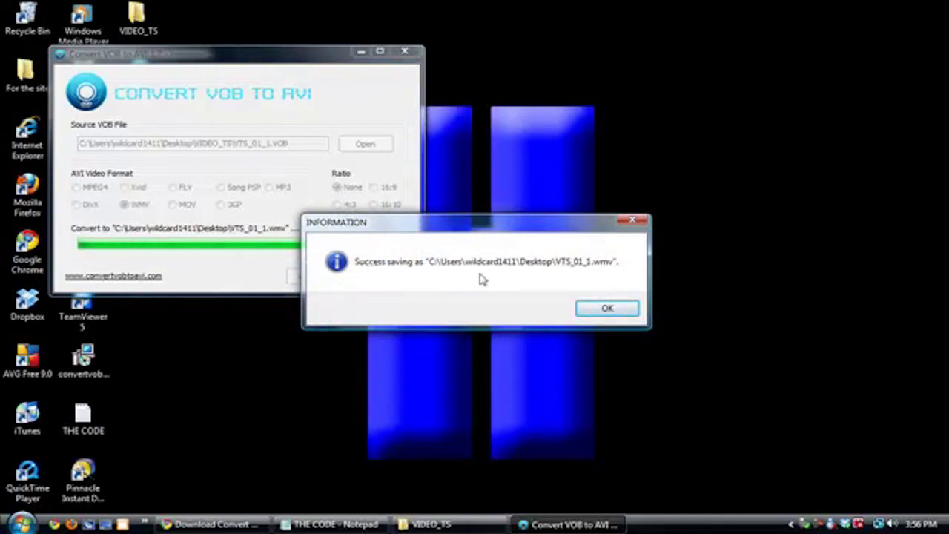
left_click(608, 308)
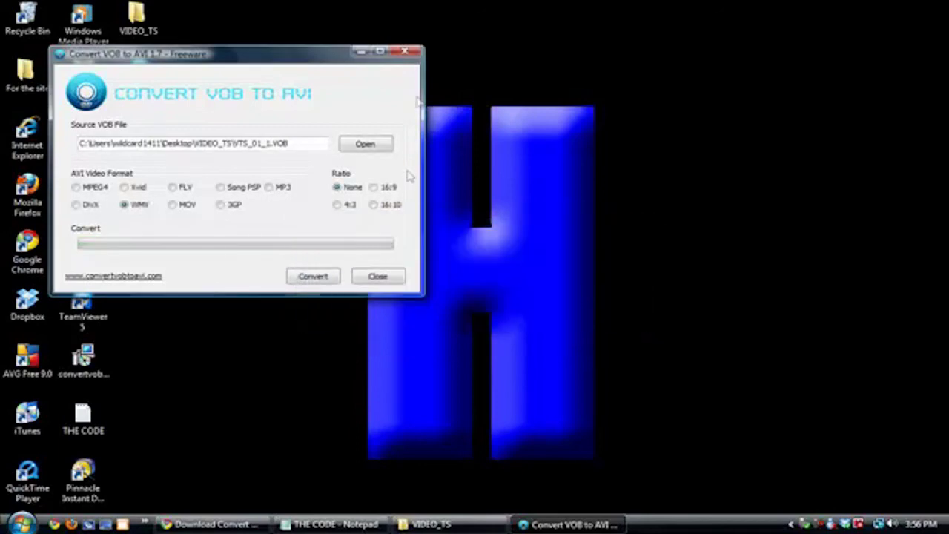
Step: Exit the converter and play the converted VTS_01_1 video from the desktop in Windows Media Player, closing the player at the end
left_click(410, 54)
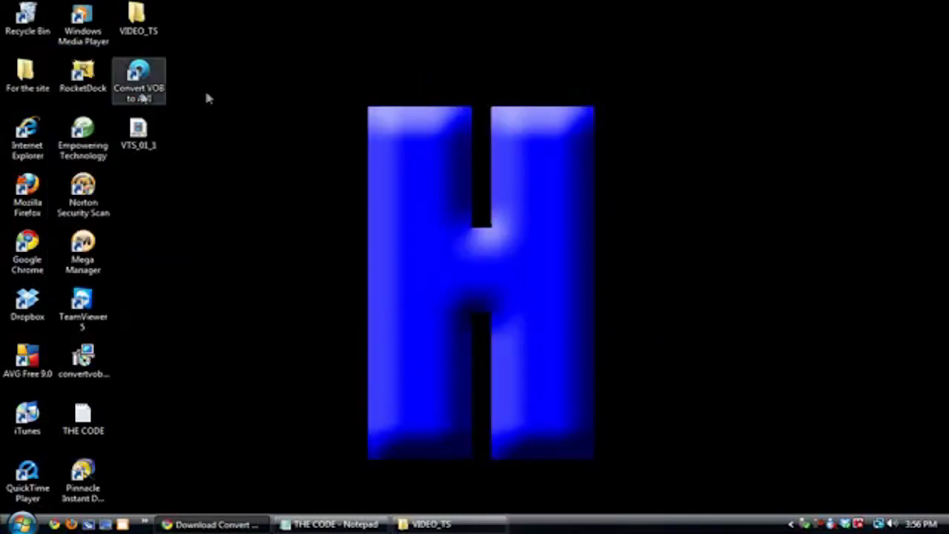
double_click(138, 130)
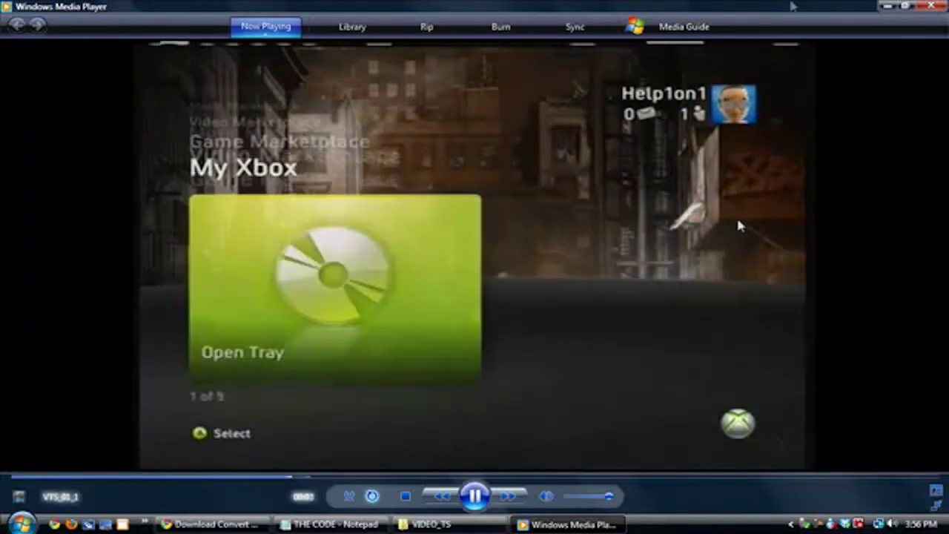
left_click(933, 6)
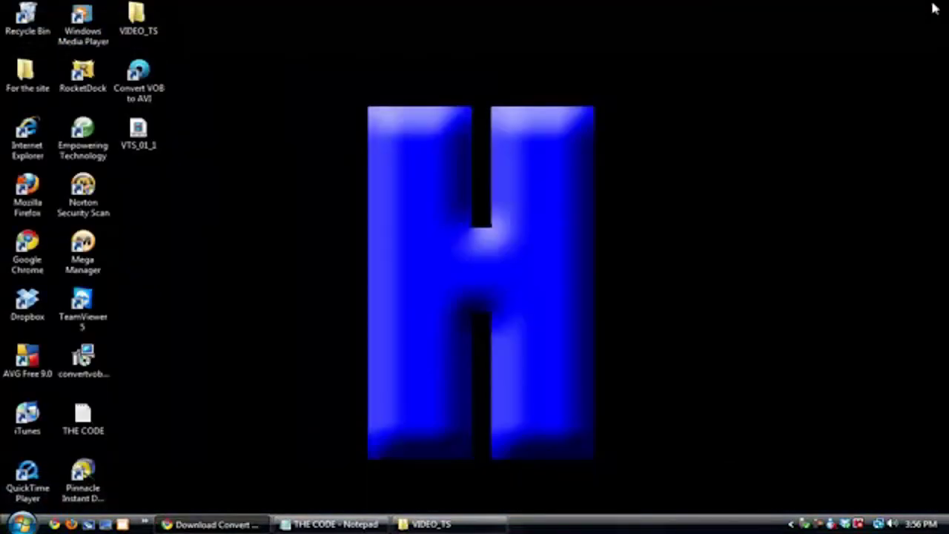